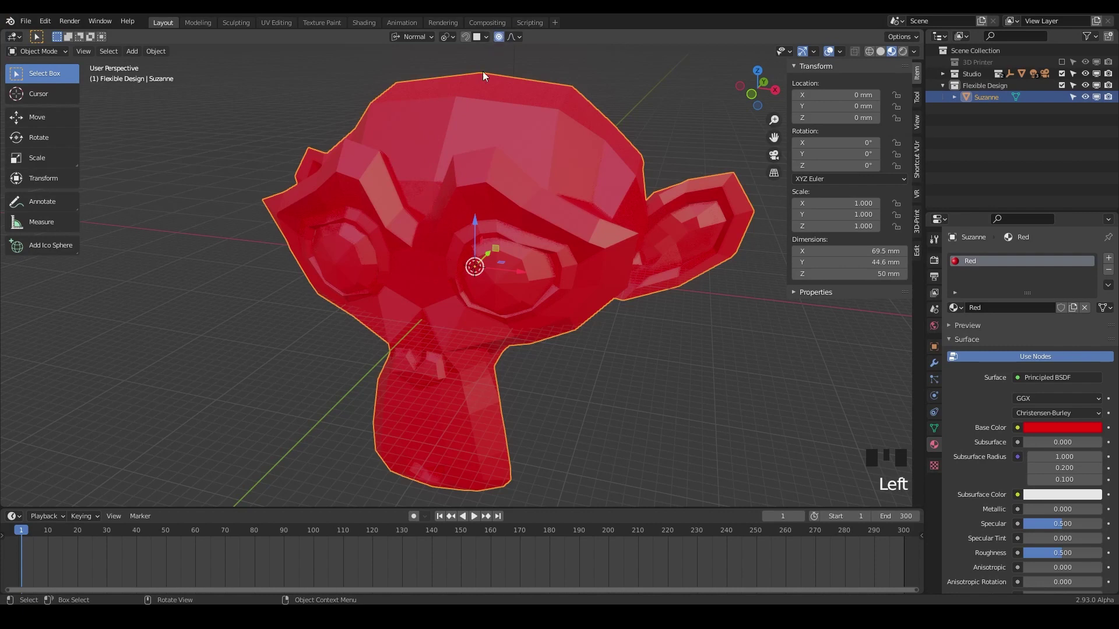
Step: Switch the monkey head to Edit Mode and select the midline vertex at the front of its crown
click(498, 37)
click(487, 181)
click(506, 152)
key(Tab)
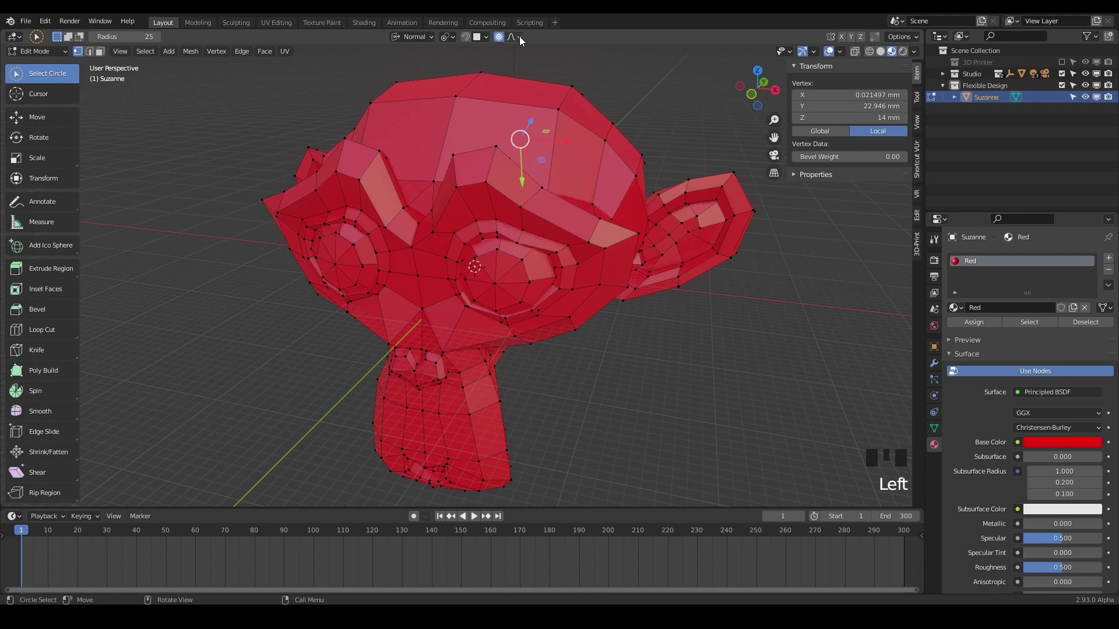
mouse_move(462, 93)
mouse_down()
mouse_move(479, 72)
mouse_move(459, 105)
mouse_up()
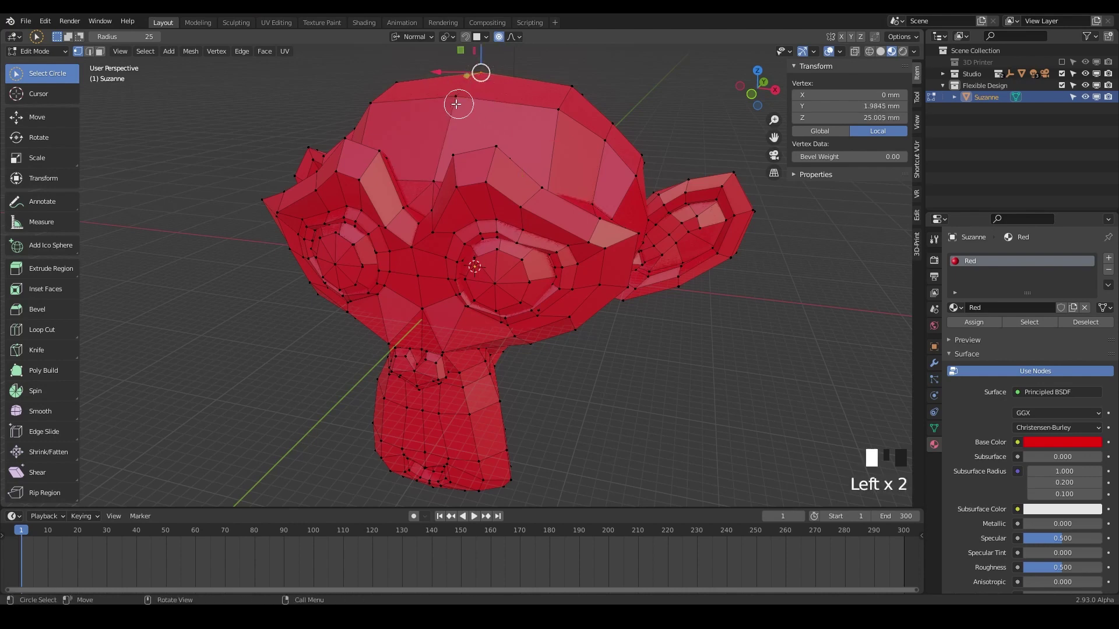
click(456, 101)
mouse_move(456, 105)
middle_down()
mouse_move(443, 165)
mouse_move(394, 125)
mouse_move(489, 216)
middle_up()
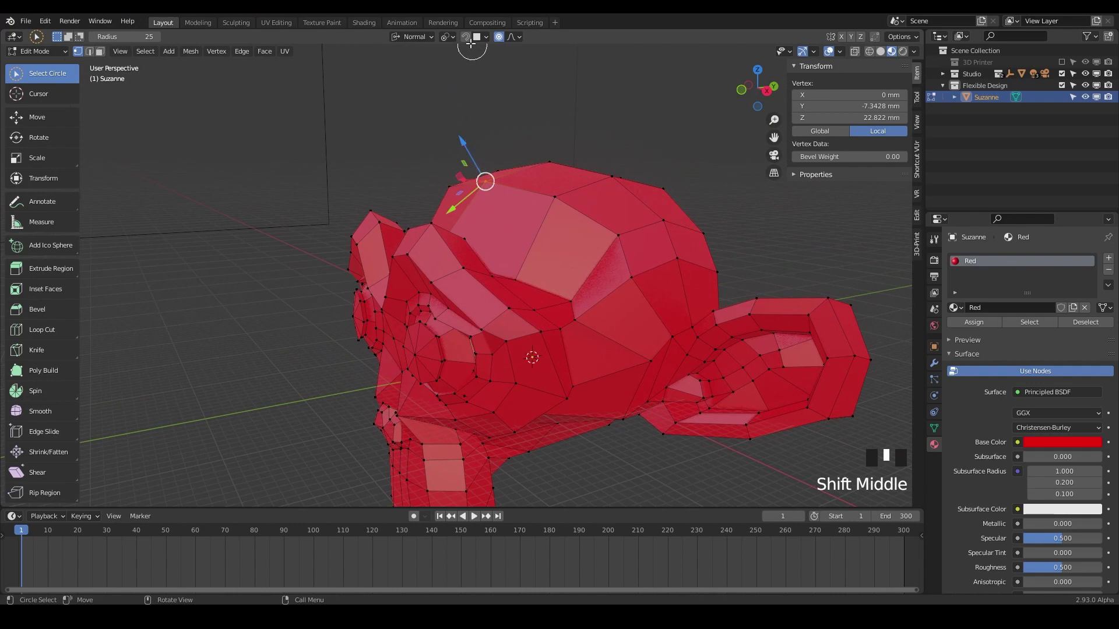
Step: Set the transform orientation to Global
click(424, 37)
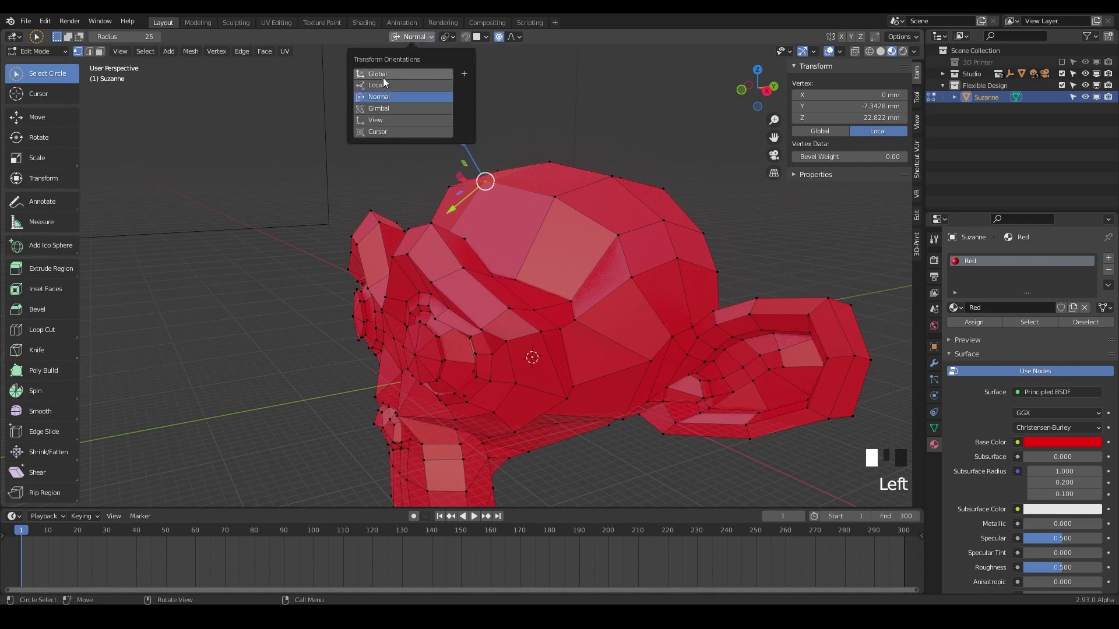
click(381, 75)
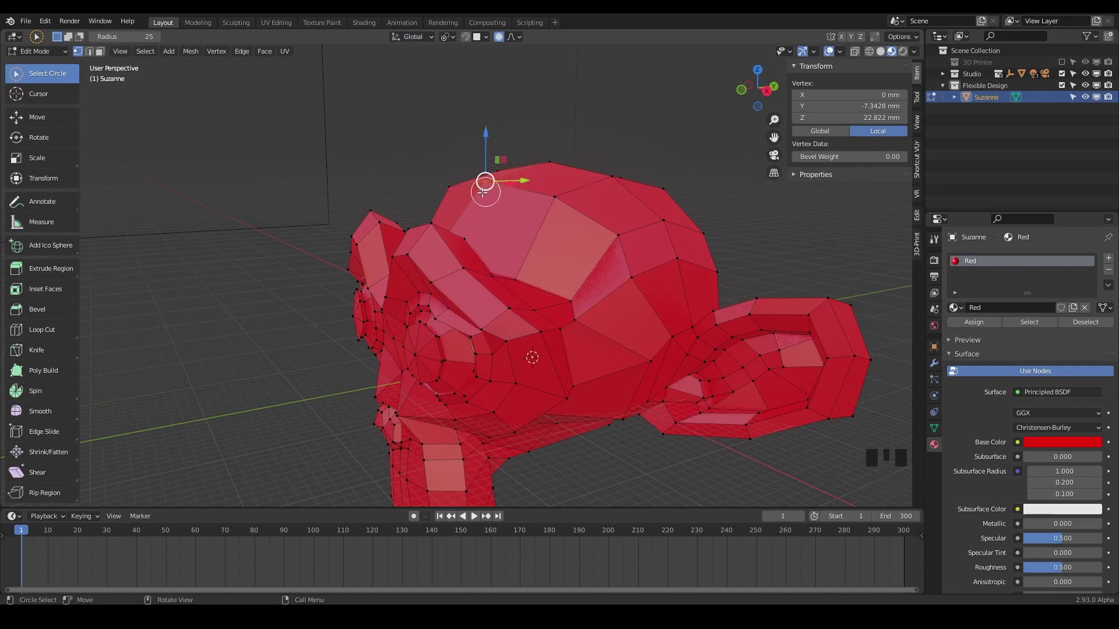
middle_drag(514, 201, 516, 95)
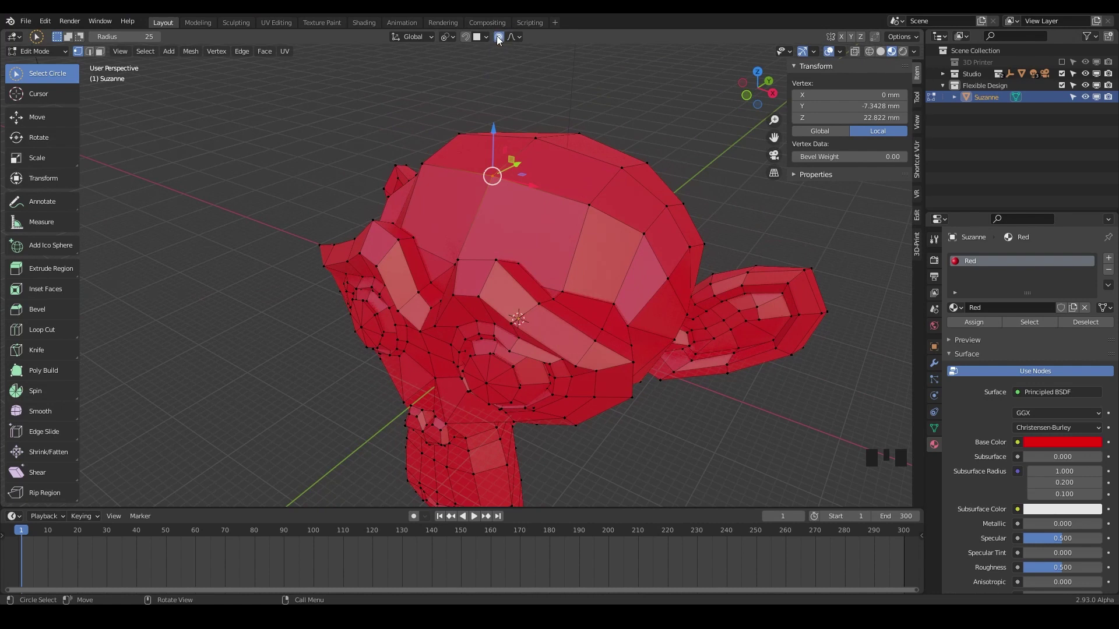
Step: Toggle proportional editing off and back on
key(o)
key(o)
key(o)
key(o)
Step: Select the head's topmost vertex and raise it about 7.8 mm along global Z with Smooth falloff and a proportional size of about 21.1
middle_drag(512, 175, 446, 145)
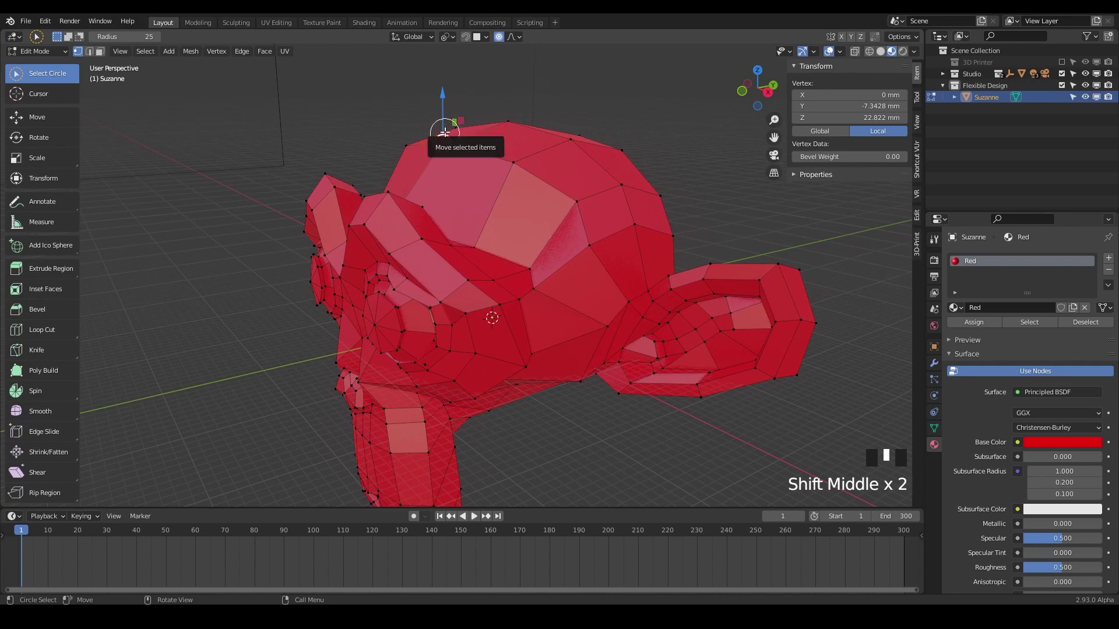
click(505, 122)
shift+middle_drag(511, 141, 498, 169)
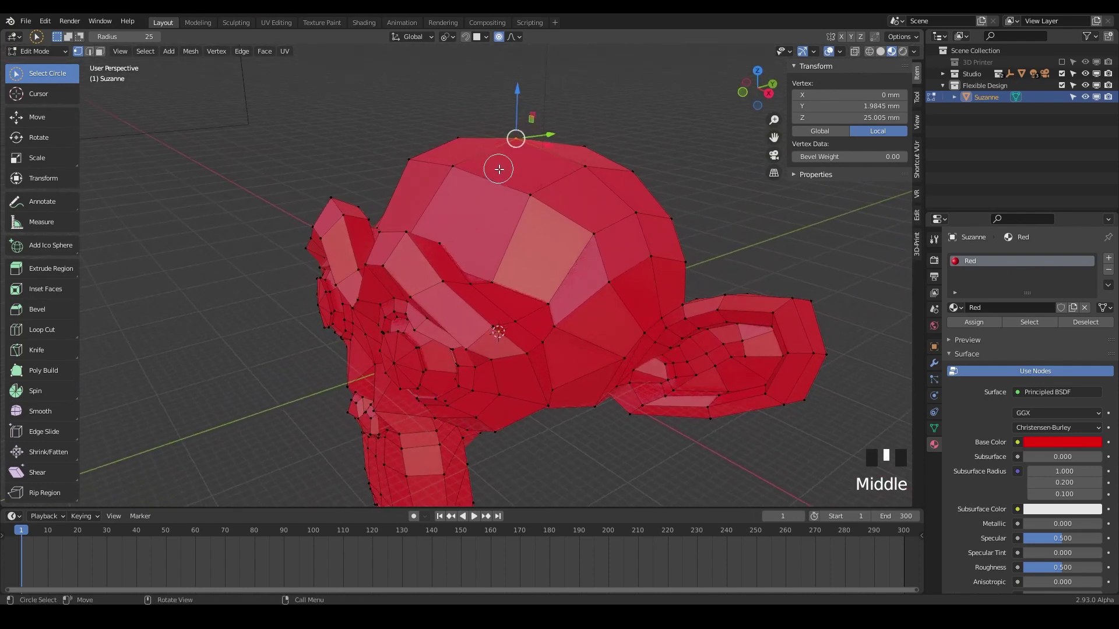
key(g)
key(z)
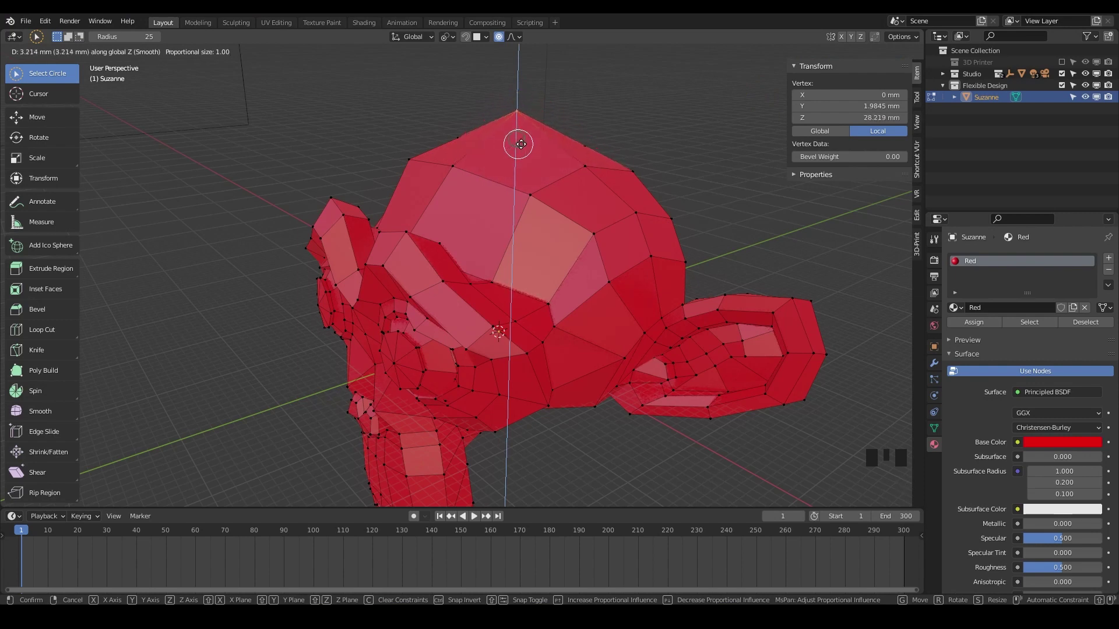
scroll(527, 143, down, 9)
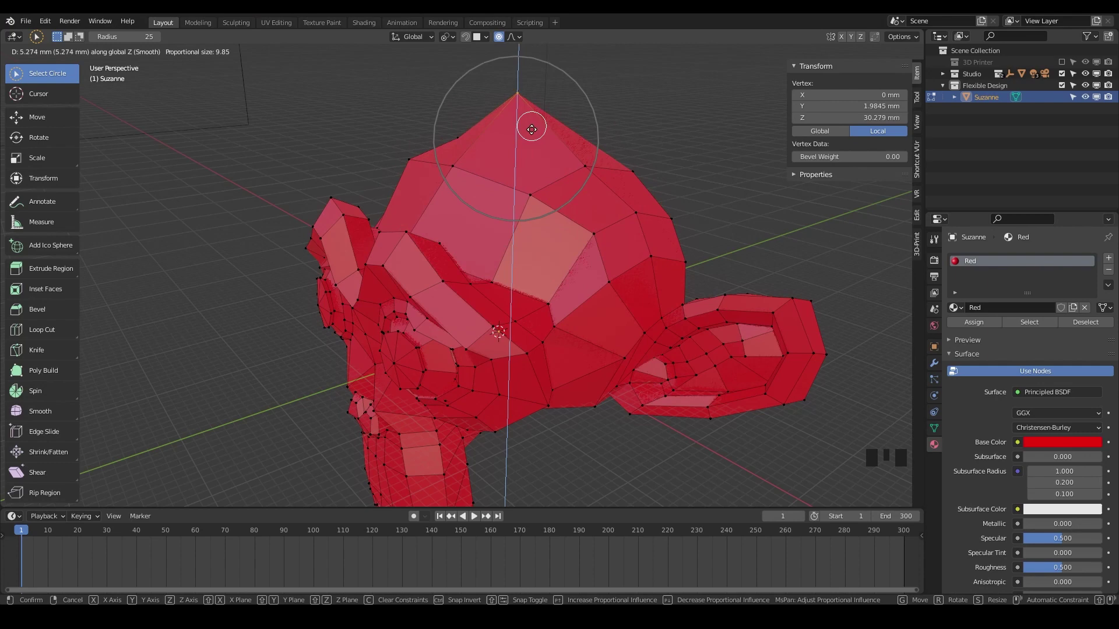
scroll(530, 136, down, 15)
scroll(529, 137, up, 5)
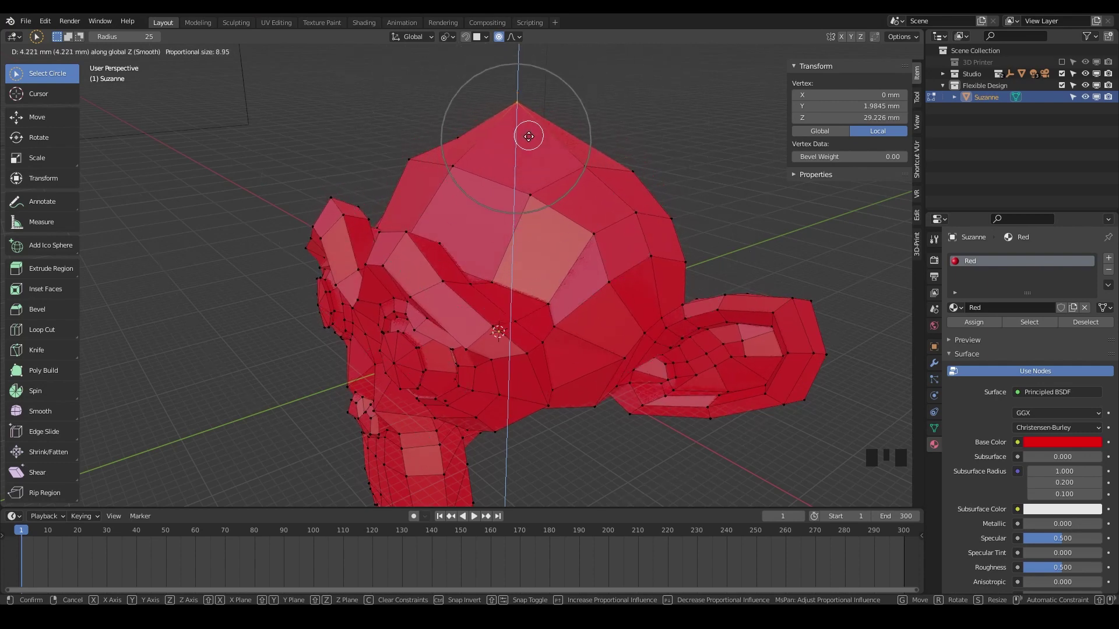
scroll(529, 137, down, 9)
scroll(529, 134, up, 10)
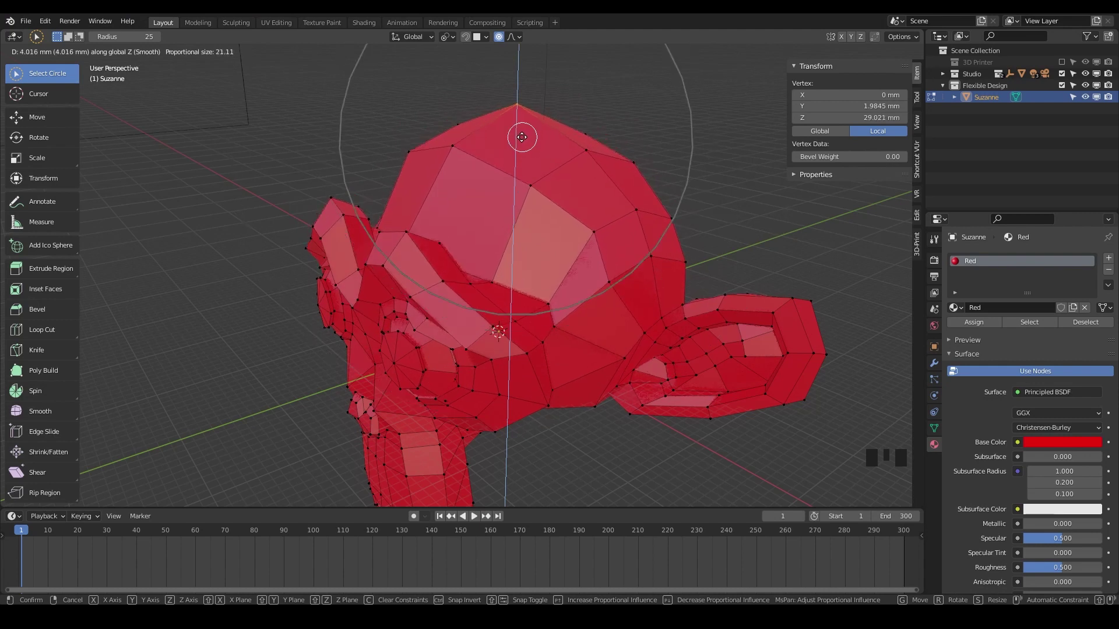
scroll(527, 120, up, 3)
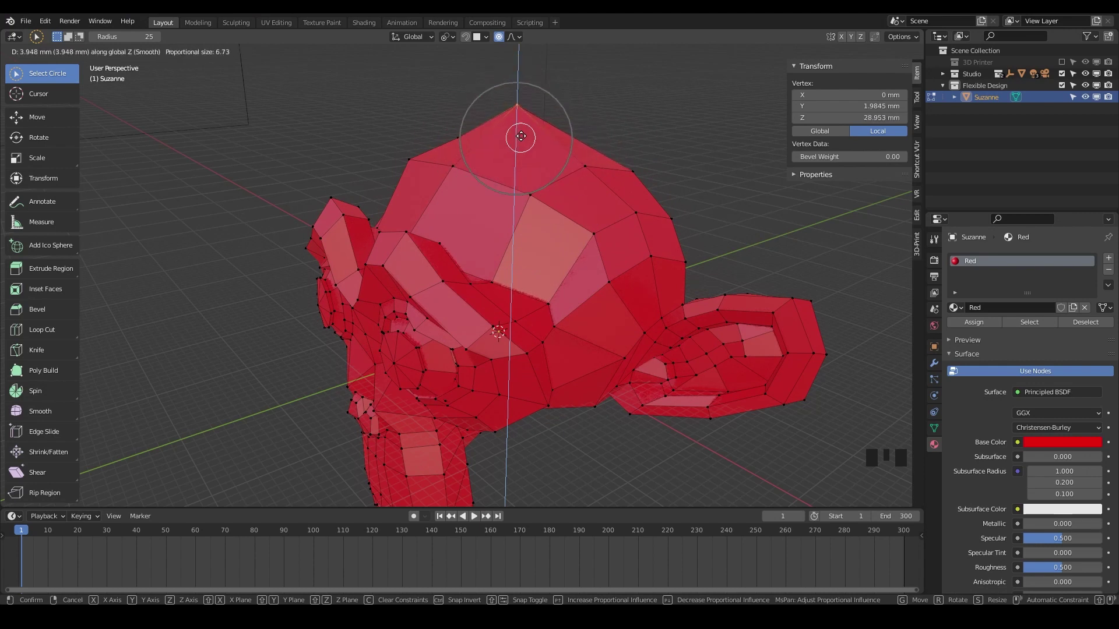
scroll(527, 122, down, 11)
scroll(533, 108, down, 2)
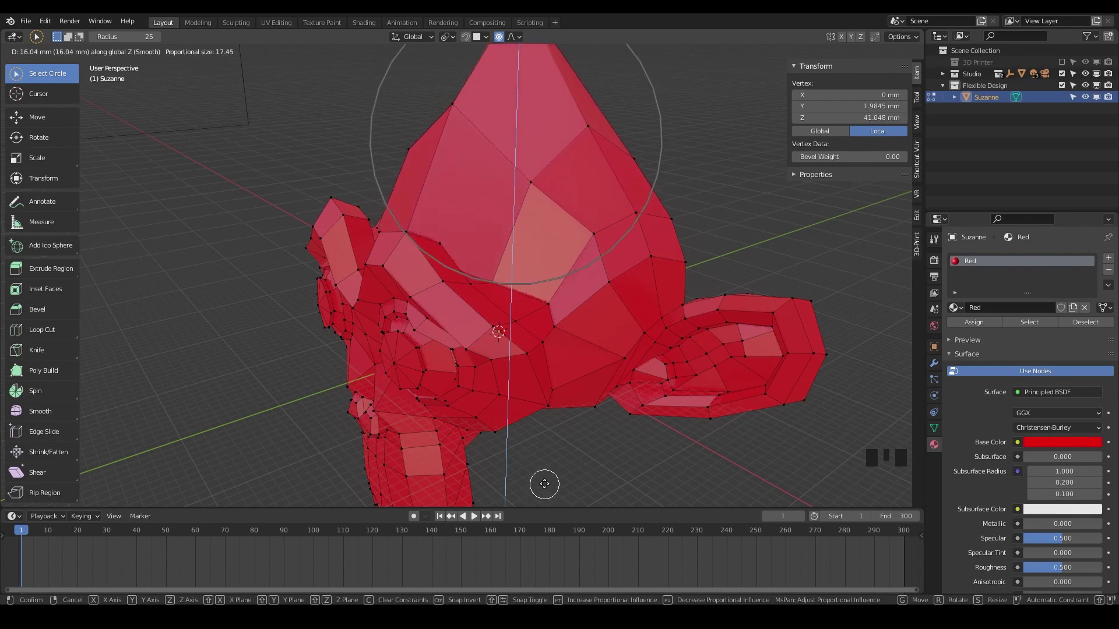
scroll(530, 132, down, 6)
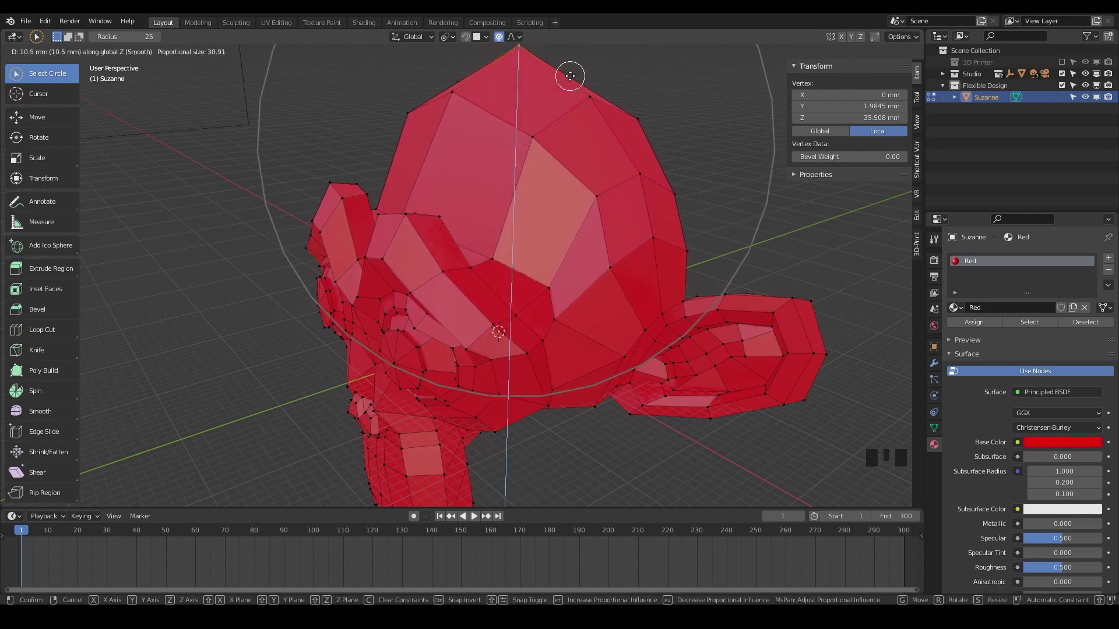
scroll(571, 96, up, 4)
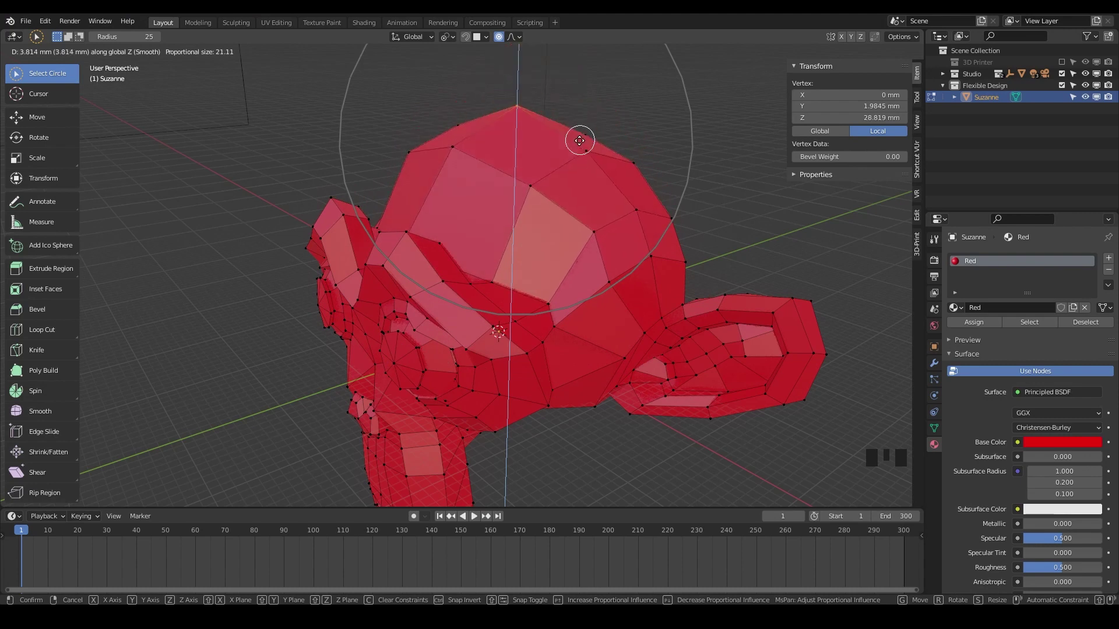
click(580, 103)
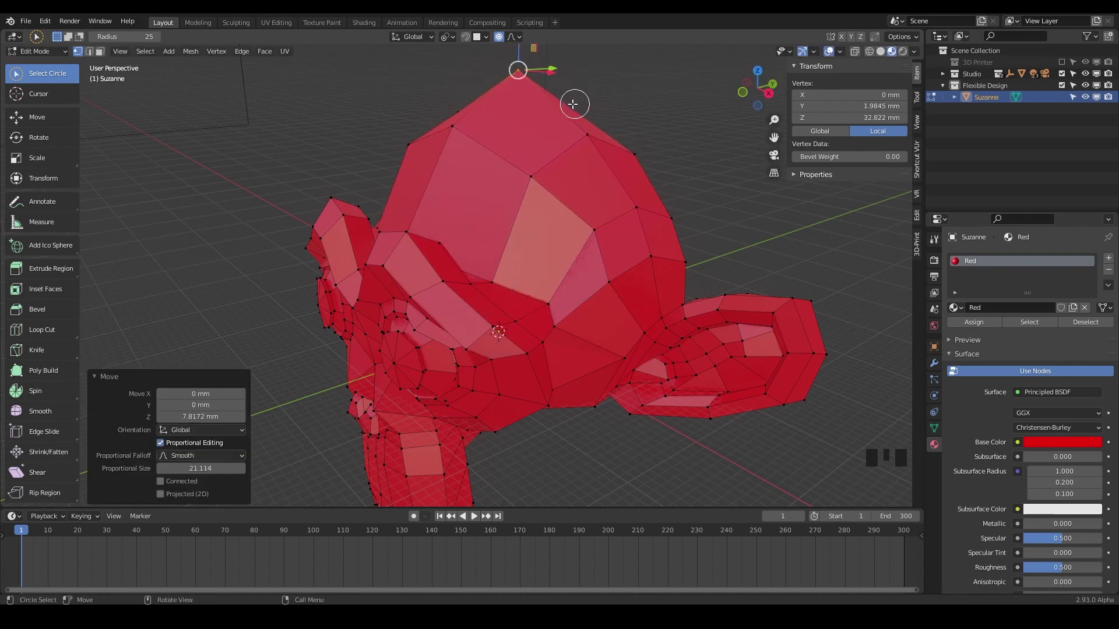
Step: Undo the last move of the top vertex
click(519, 36)
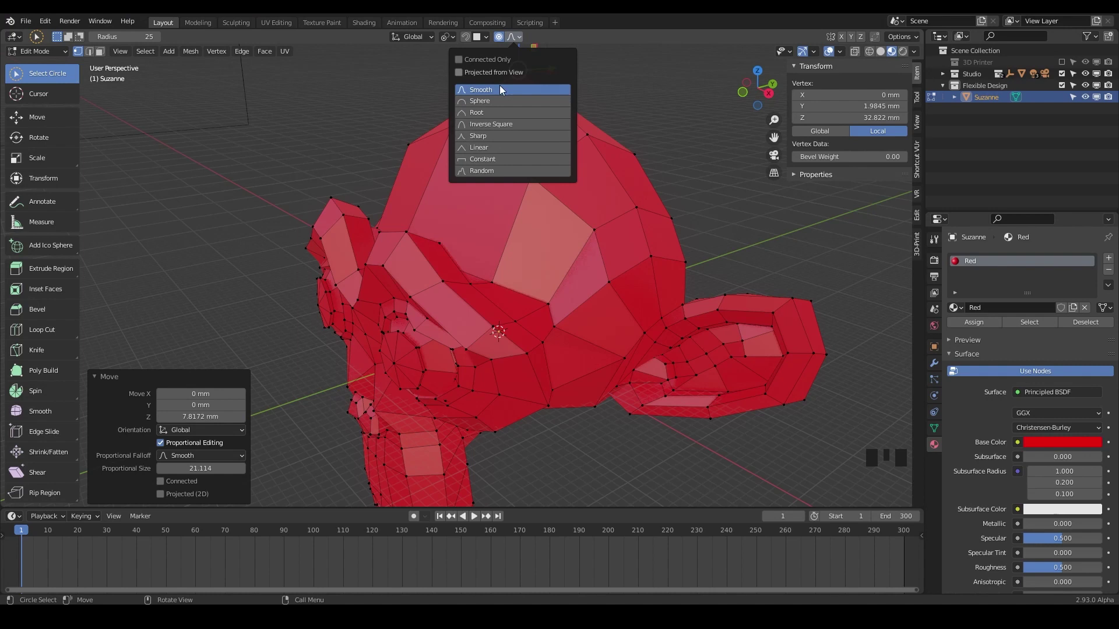
click(516, 36)
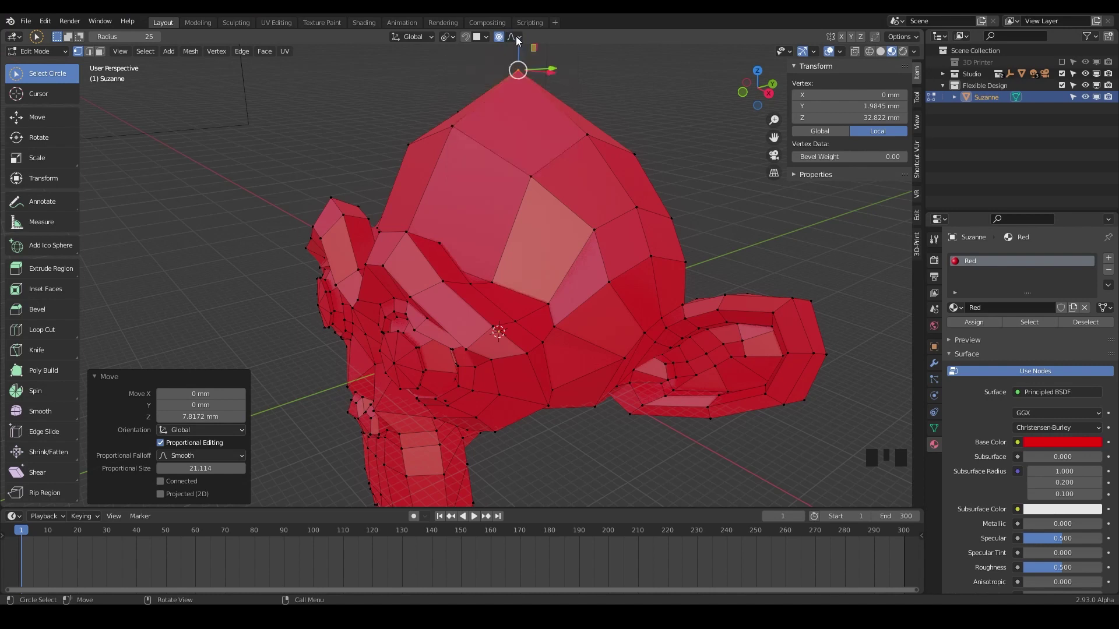
key(ctrl+z)
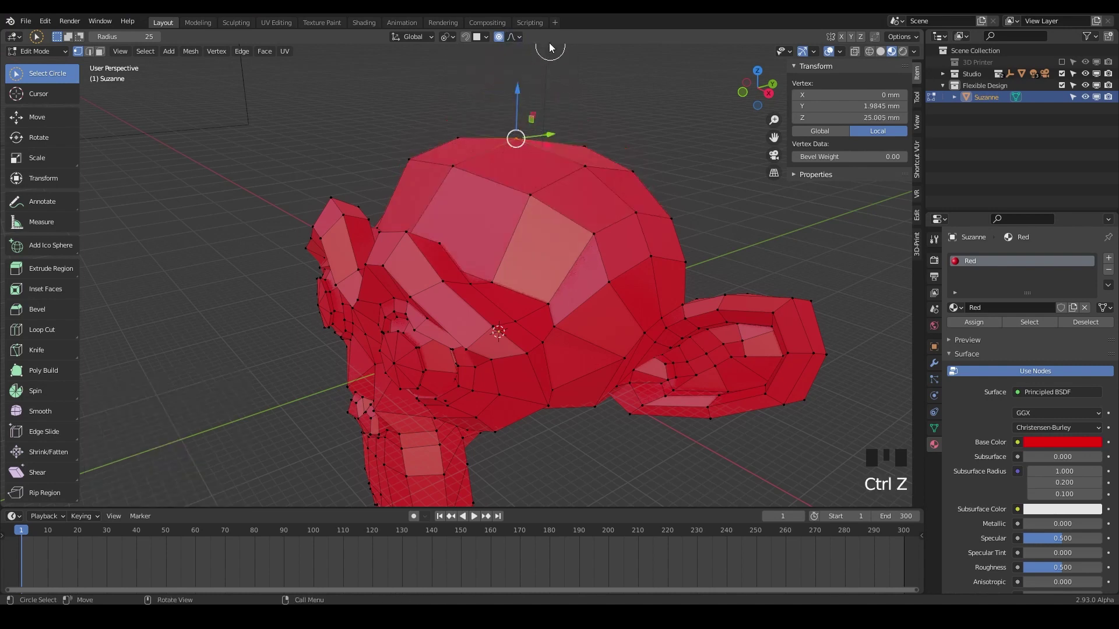
Step: Set the proportional editing falloff to Sphere
click(521, 38)
click(481, 102)
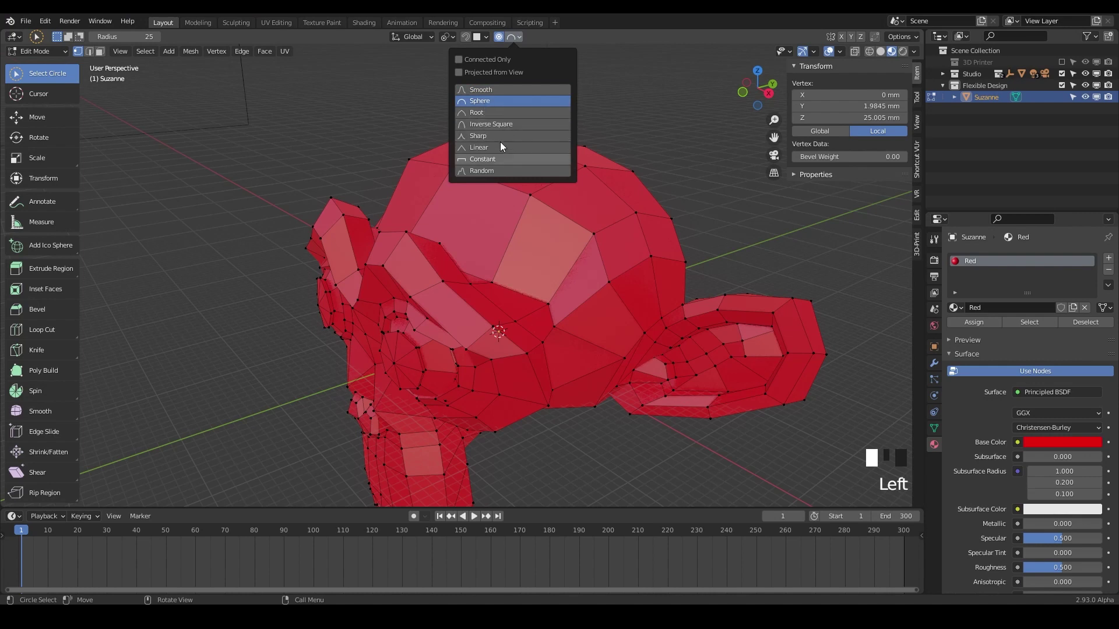
Step: Try raising the top vertex along global Z with the Sphere falloff while varying the proportional size
key(g)
key(z)
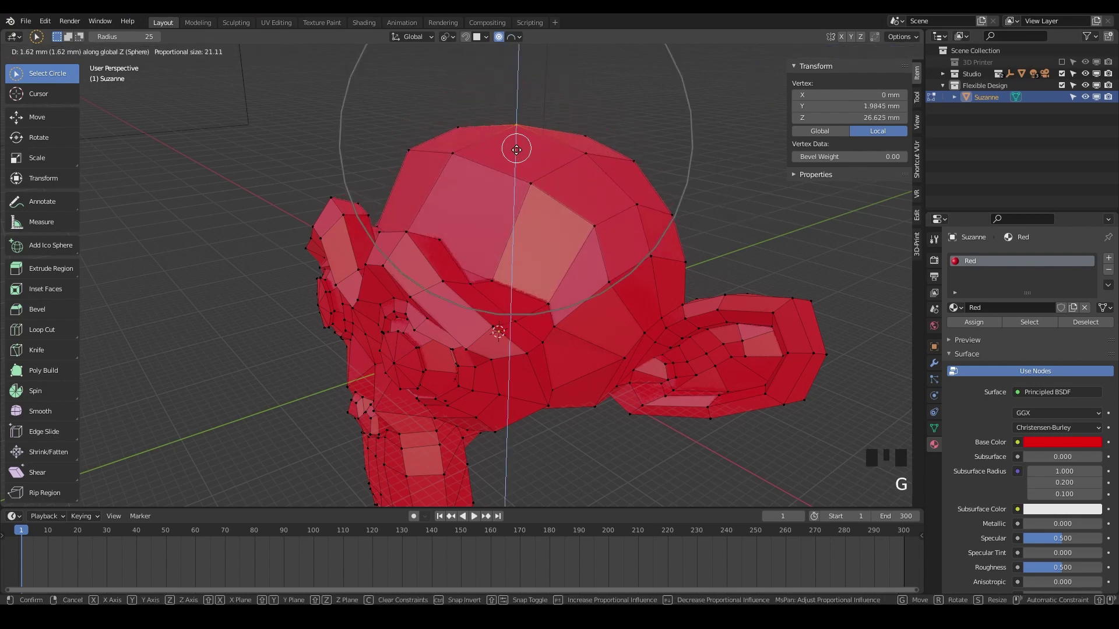
scroll(531, 152, down, 5)
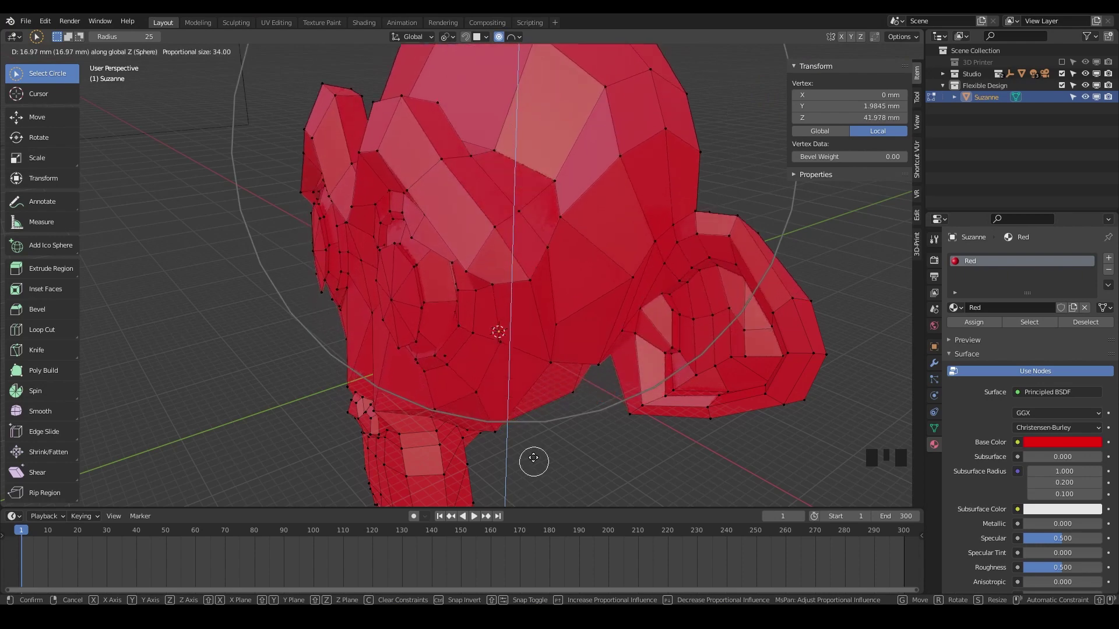
scroll(531, 150, up, 11)
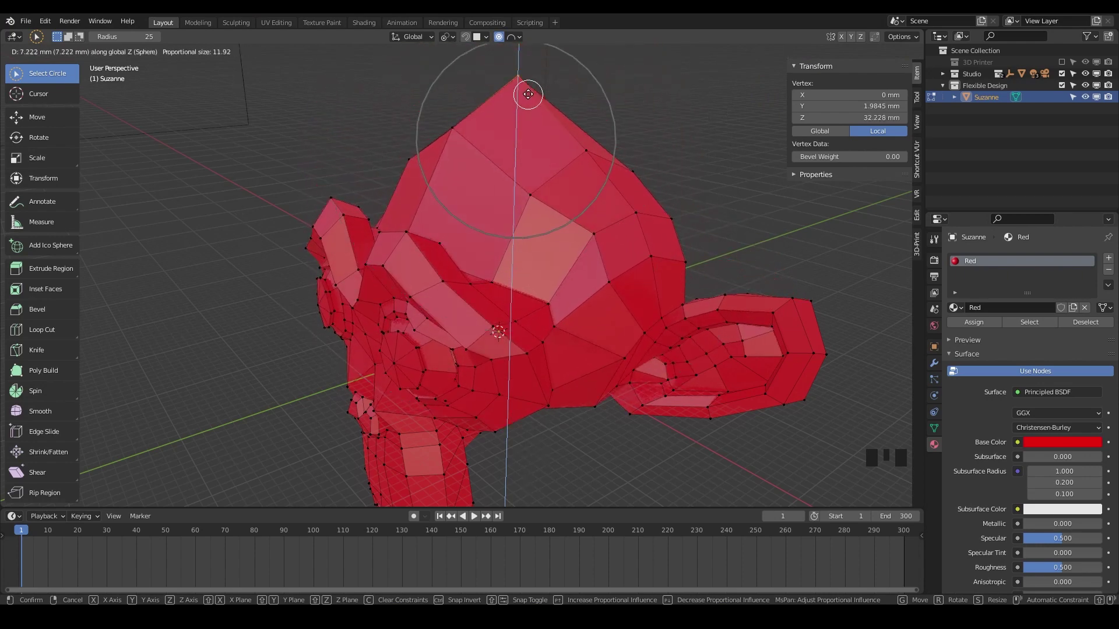
click(535, 144)
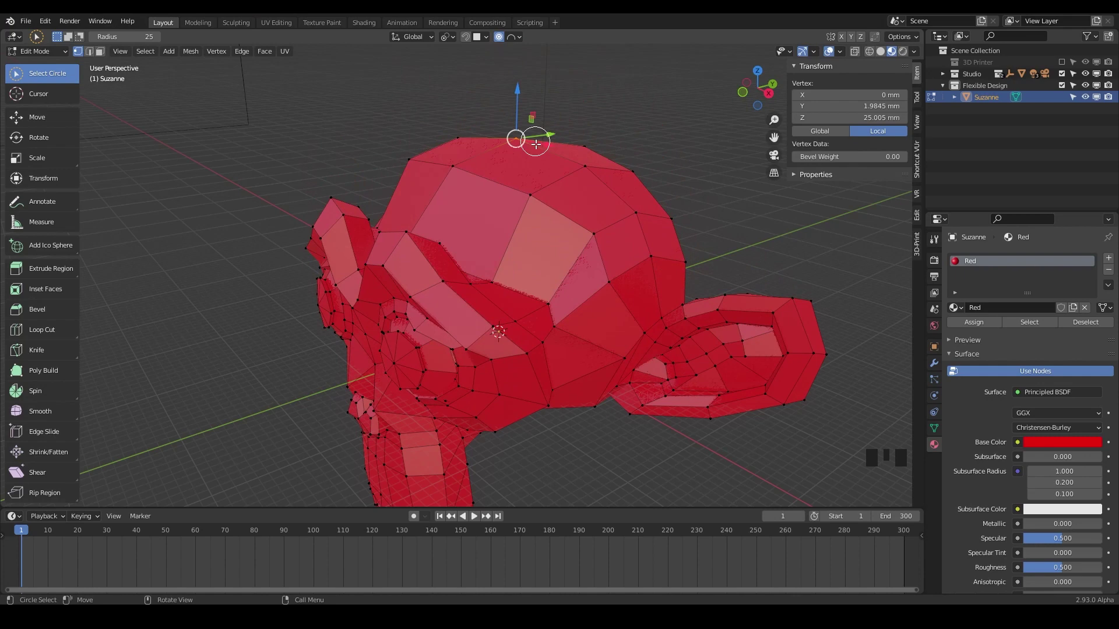
Step: Turn on X-ray and lasso-select the vertices of the ear on the positive X side, including those behind
shift+middle_drag(536, 144, 463, 226)
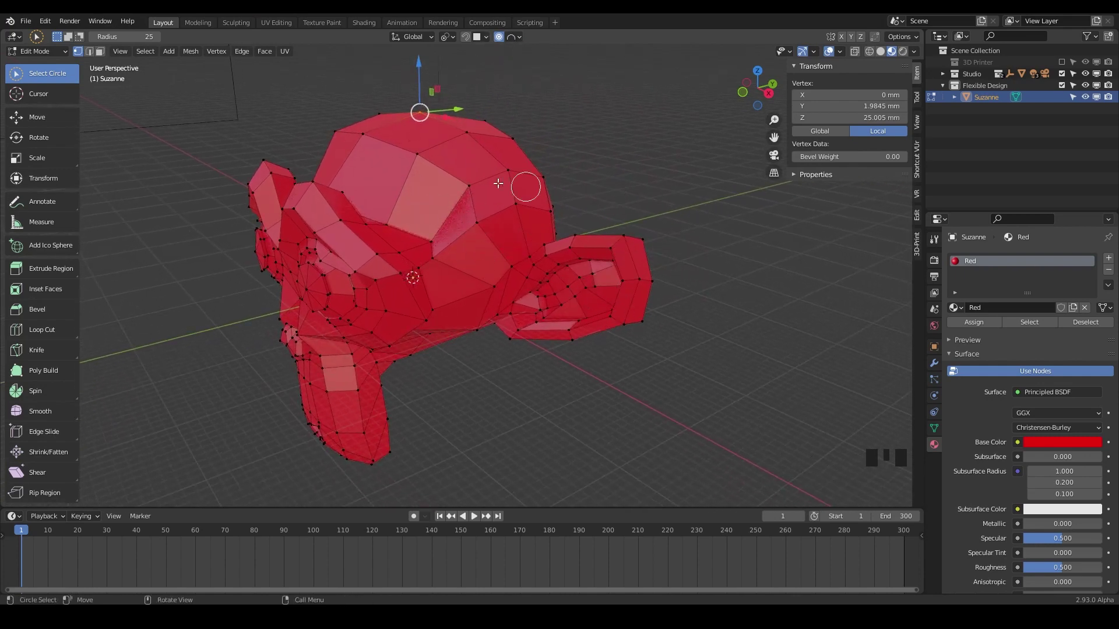
click(26, 75)
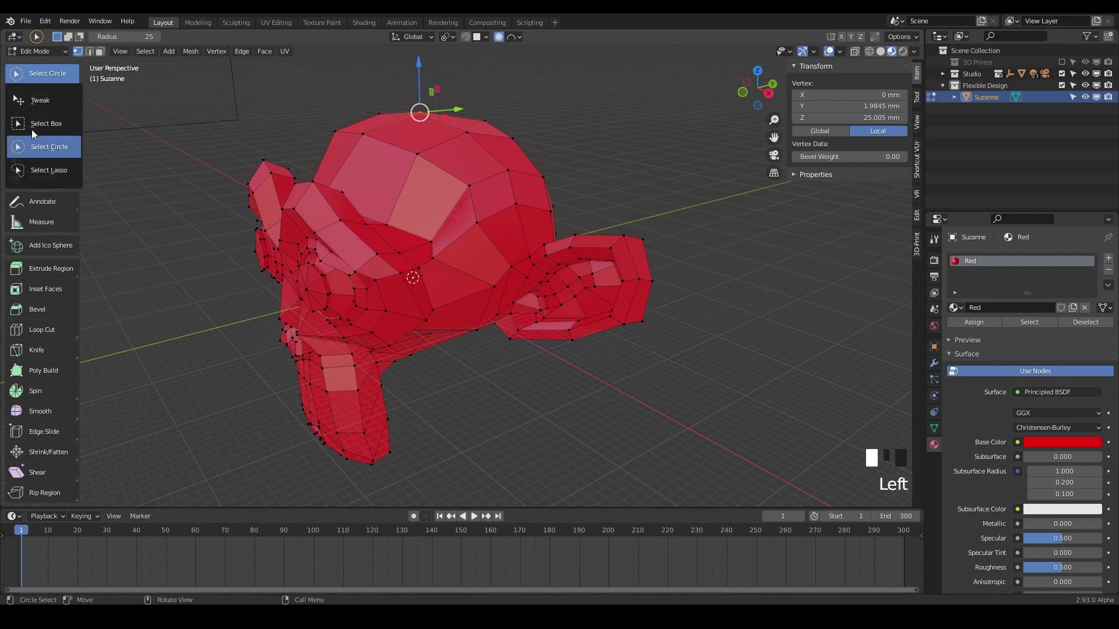
click(35, 175)
middle_drag(478, 295, 515, 304)
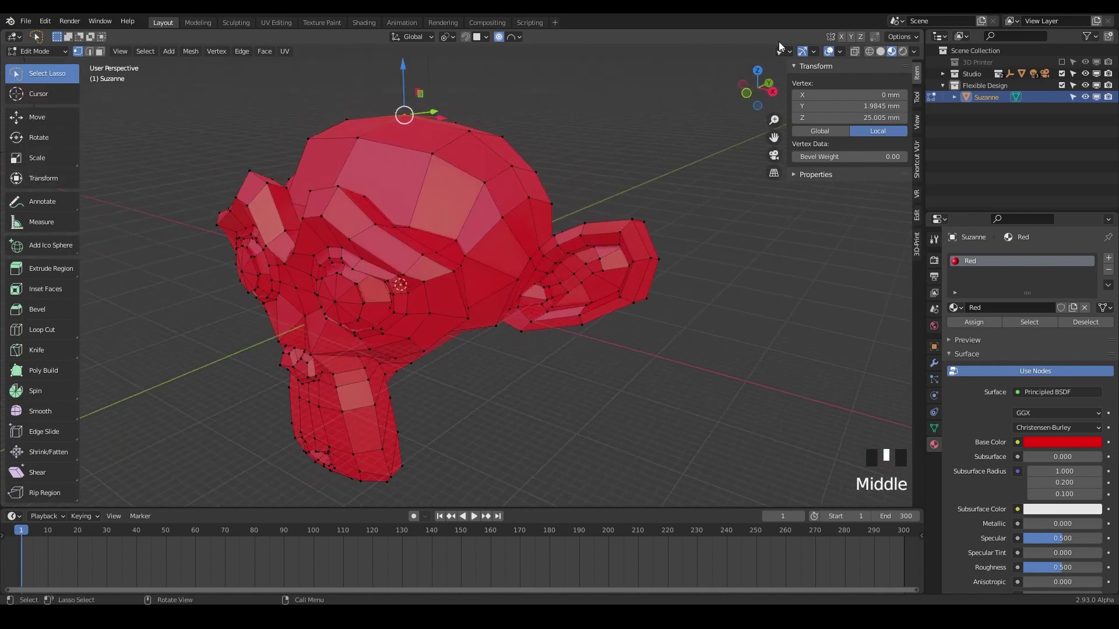
click(854, 51)
middle_drag(635, 166, 649, 205)
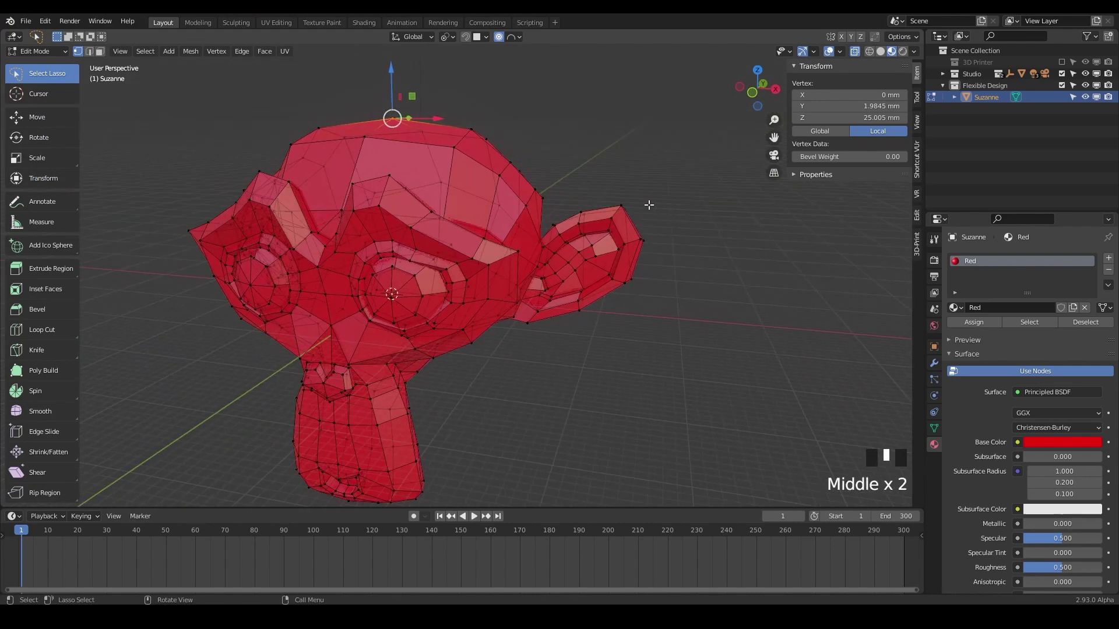
drag(666, 189, 624, 182)
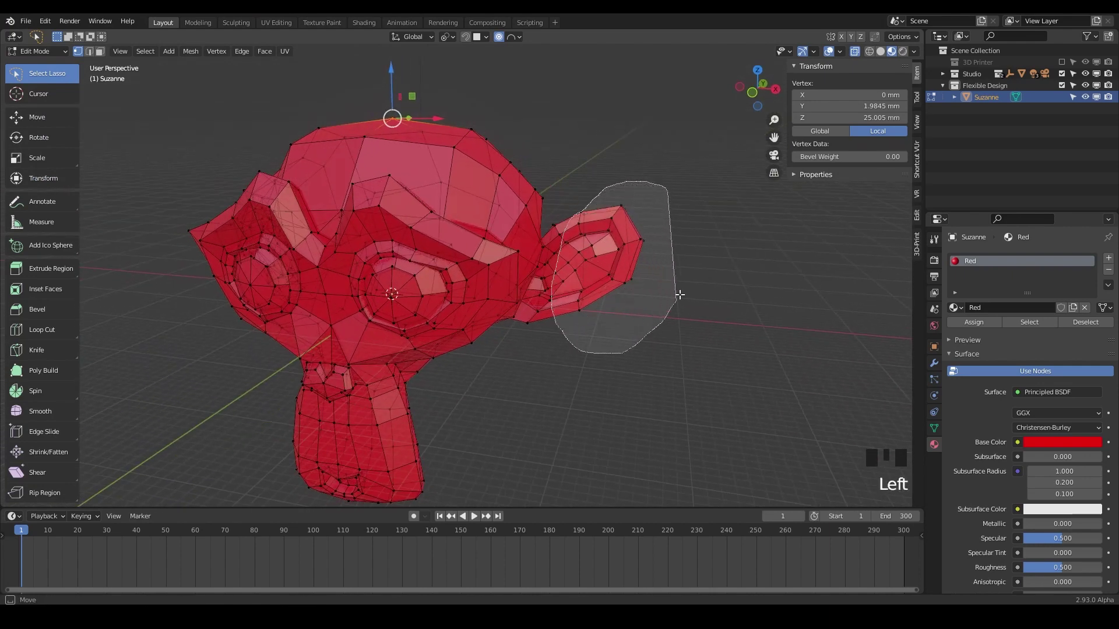
drag(679, 295, 634, 170)
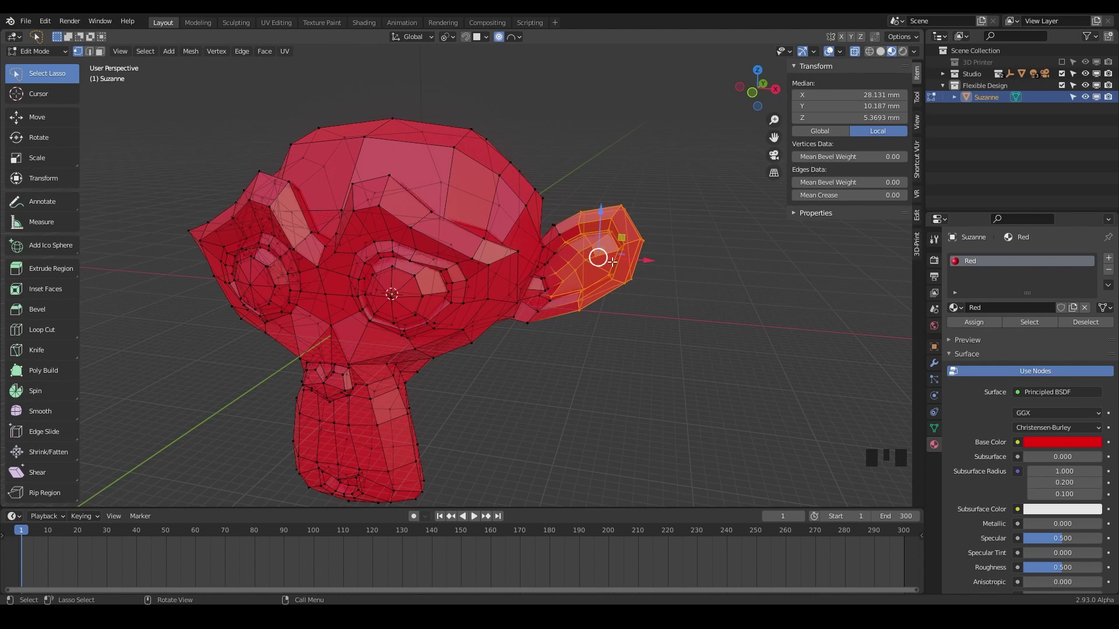
Step: Try moving the selected ear outward with the Sphere falloff while repeatedly enlarging and shrinking the proportional size
key(g)
scroll(664, 244, down, 12)
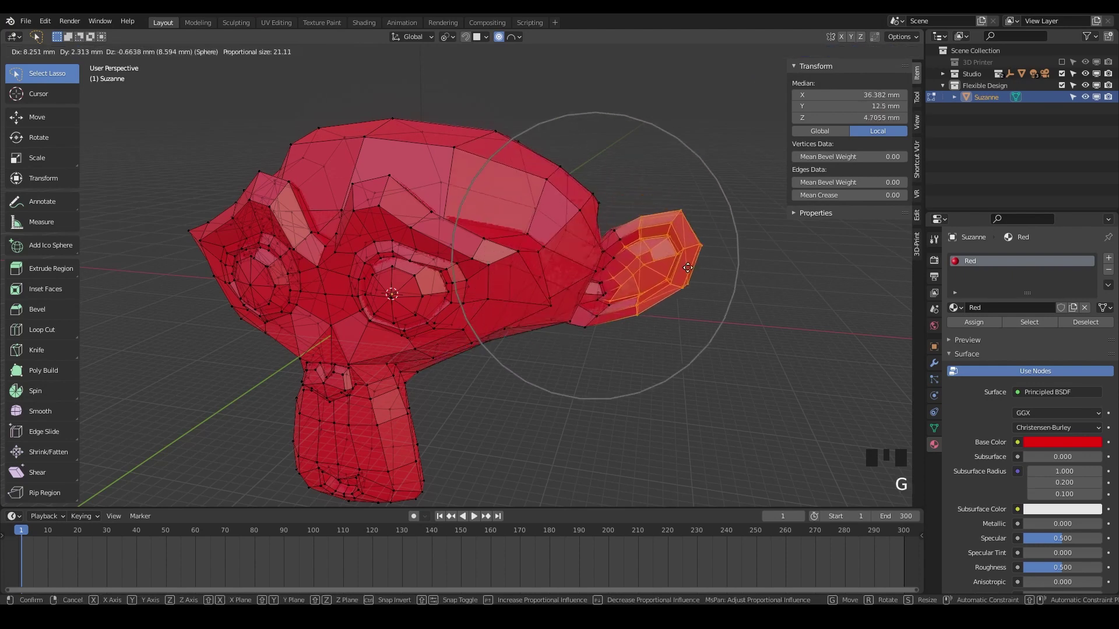
scroll(734, 277, up, 10)
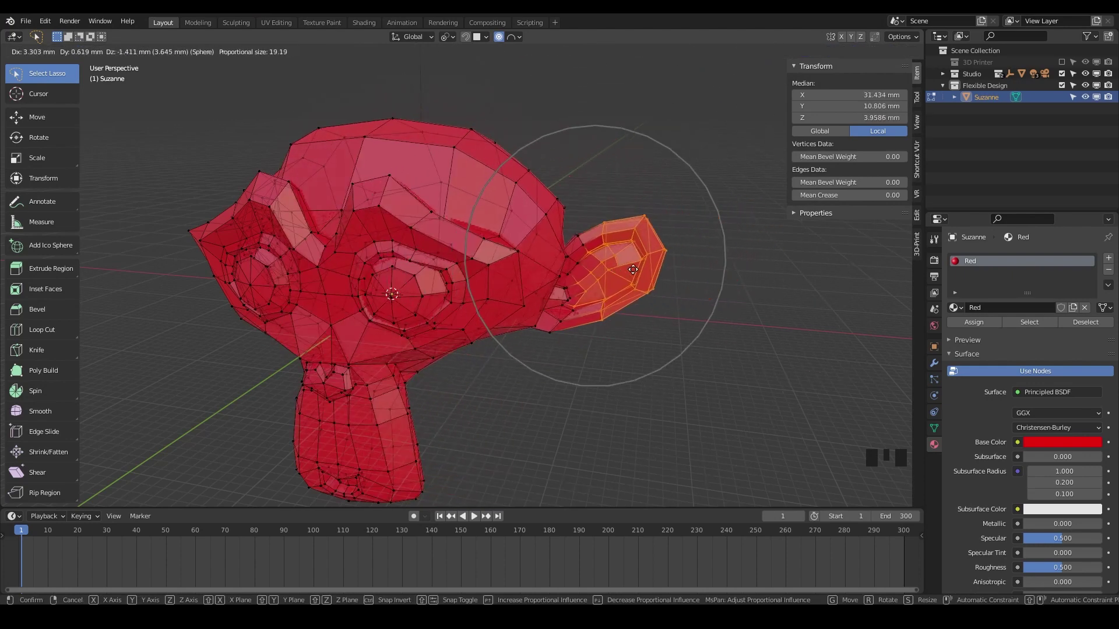
scroll(720, 280, down, 8)
scroll(716, 286, down, 6)
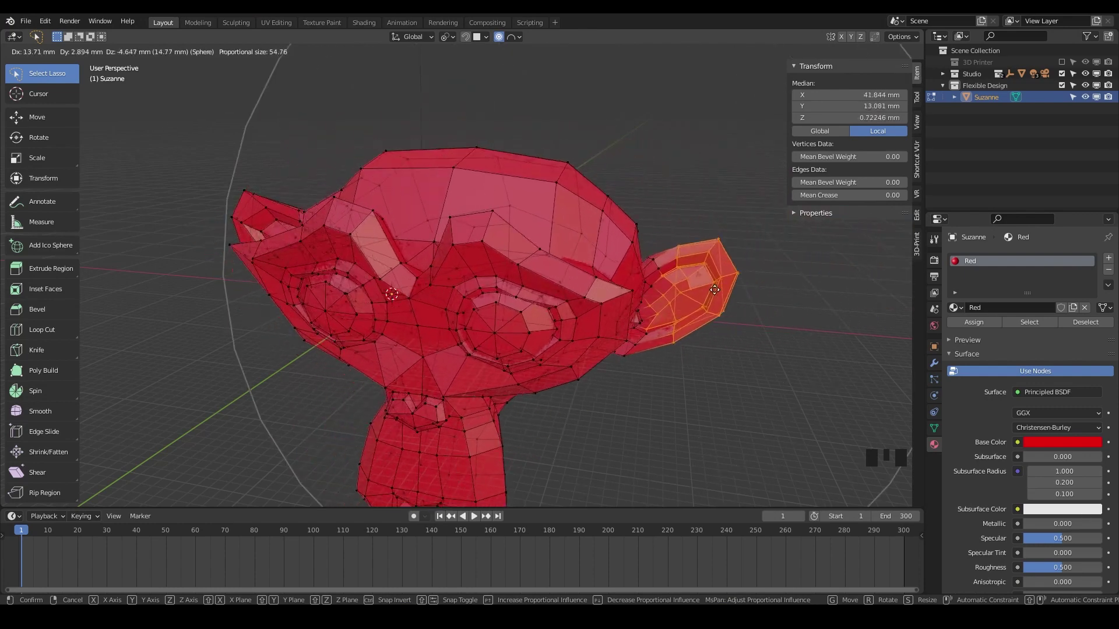
scroll(653, 288, up, 4)
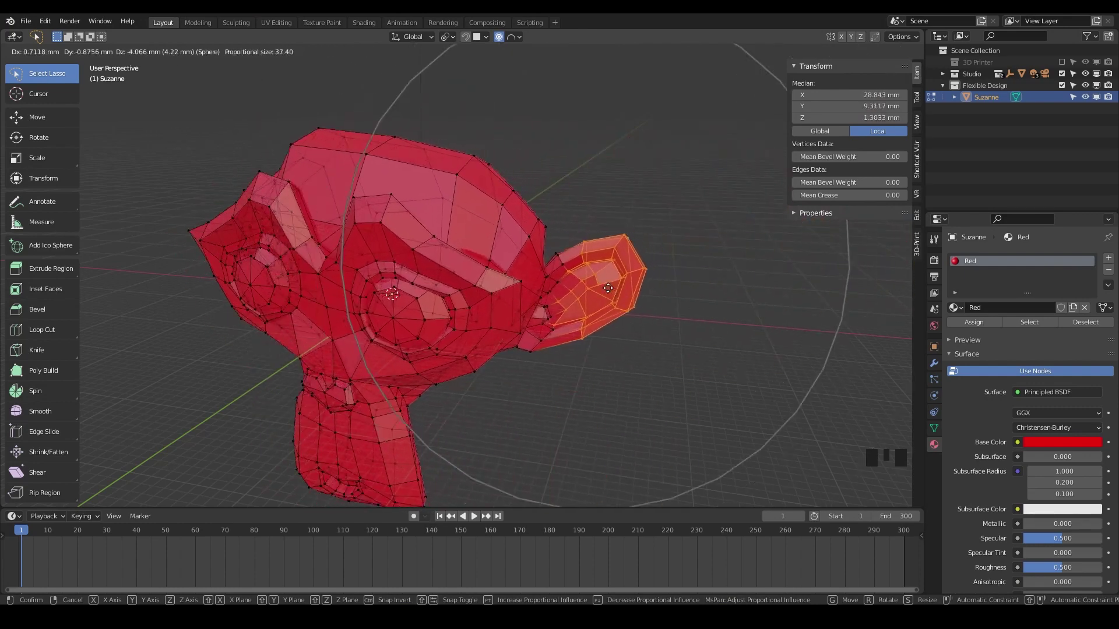
scroll(607, 288, up, 5)
scroll(641, 291, down, 5)
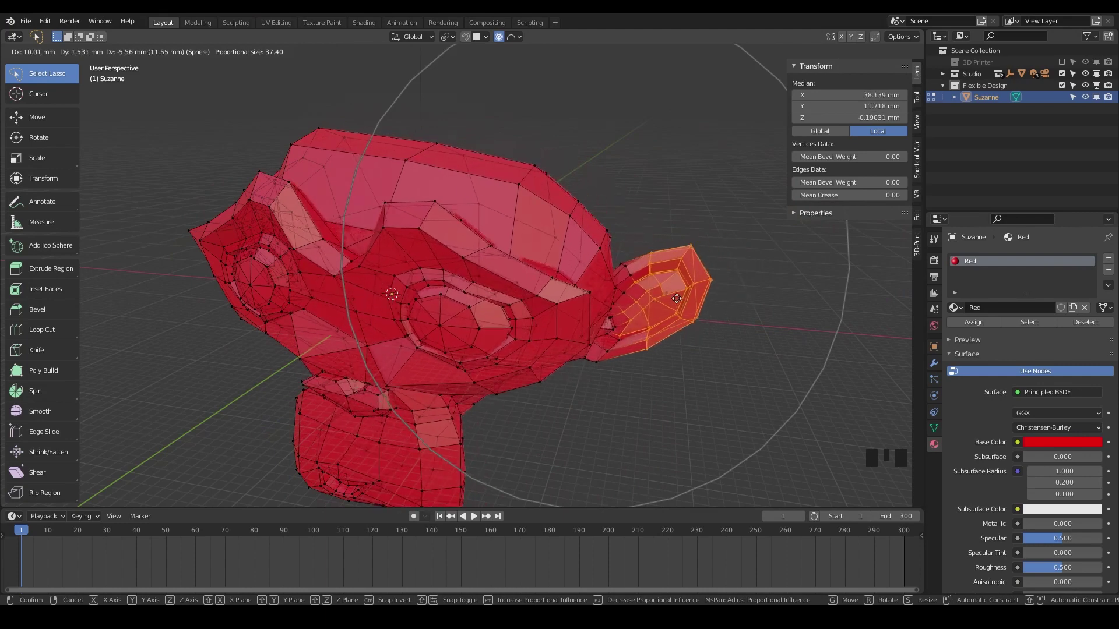
scroll(664, 294, up, 12)
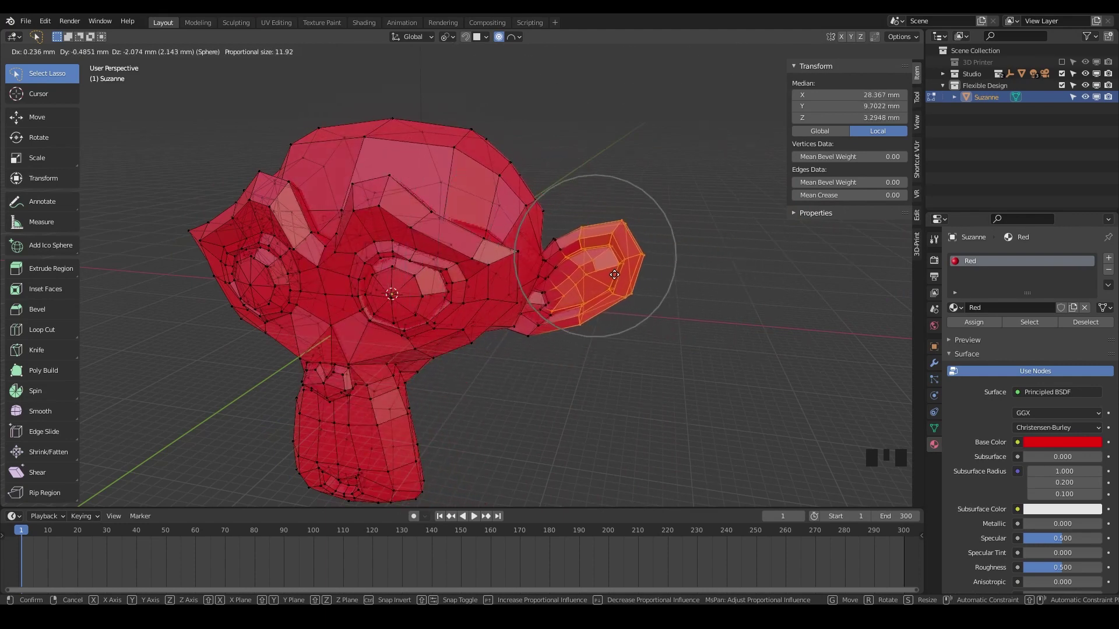
scroll(670, 280, down, 10)
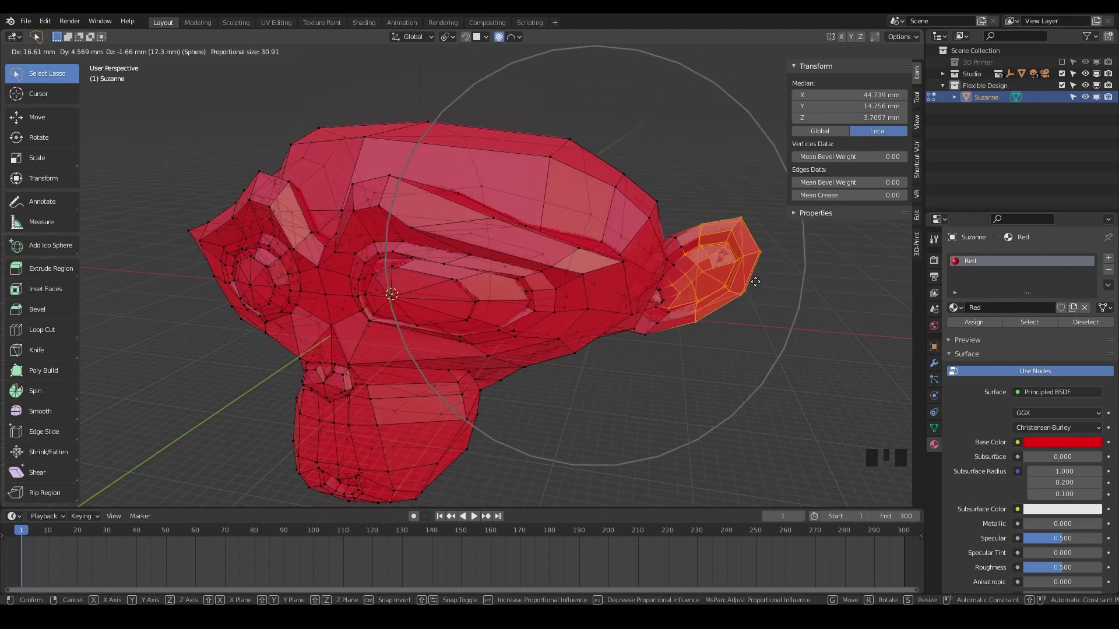
right_click(660, 220)
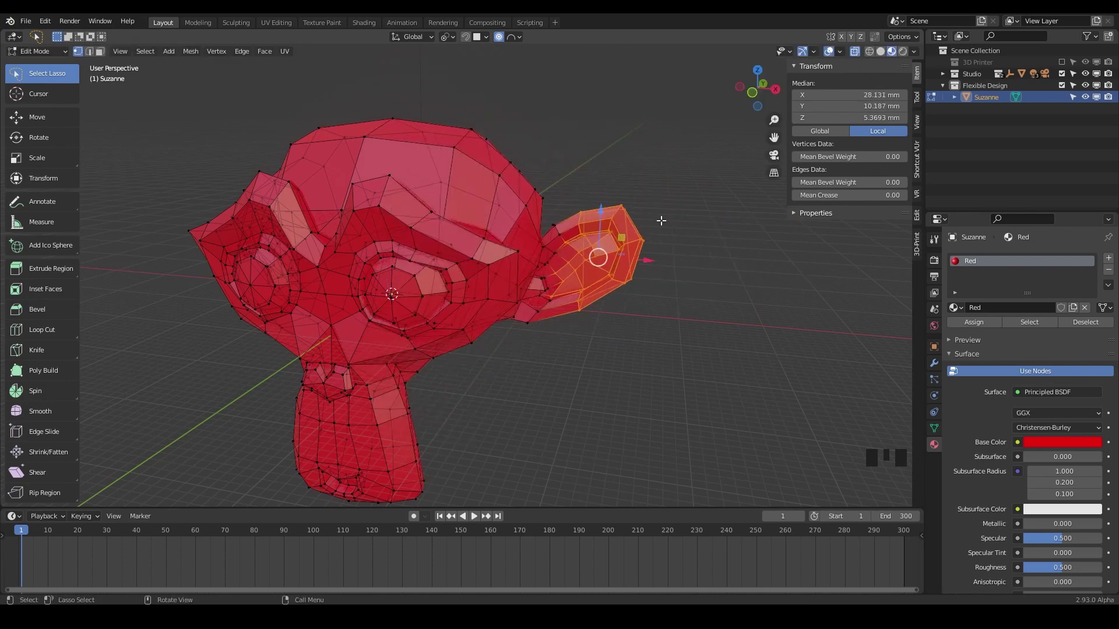
click(519, 37)
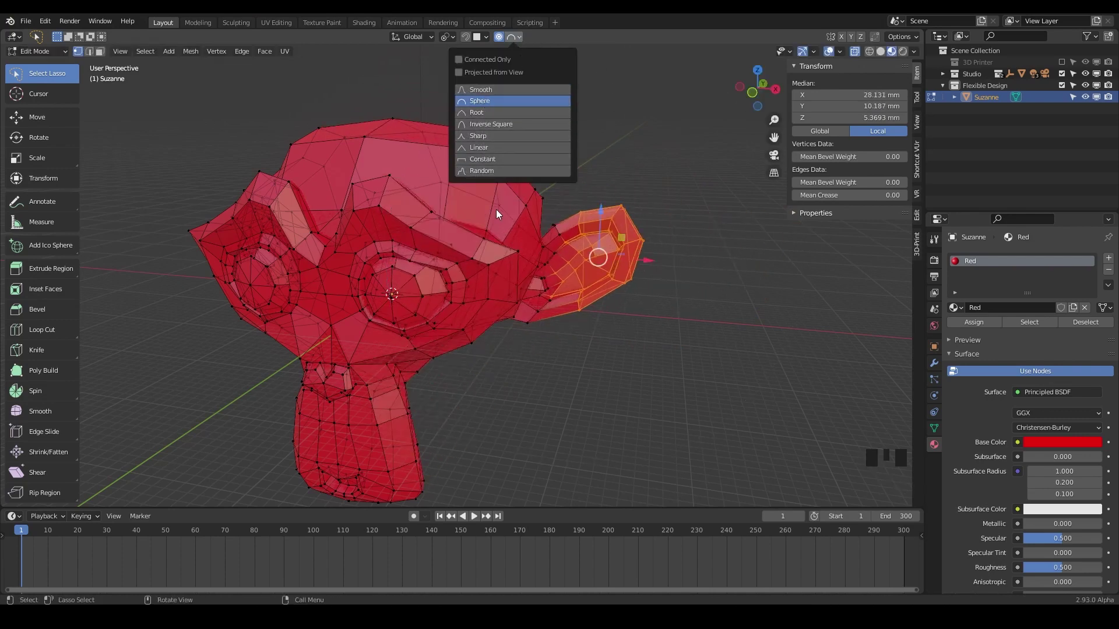
click(498, 37)
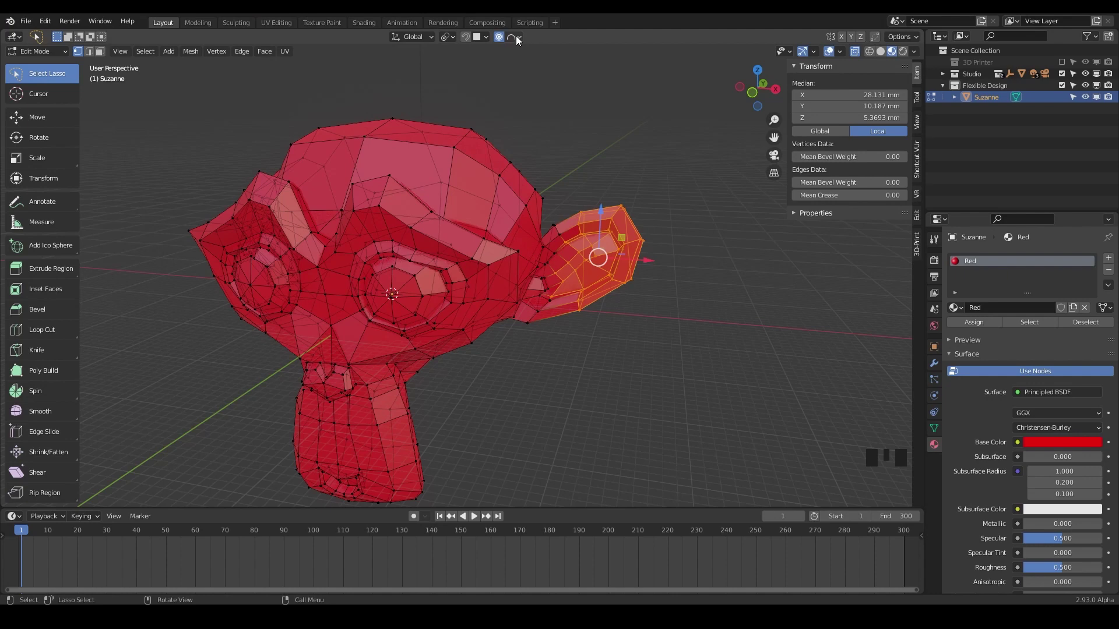
click(516, 36)
Step: Switch Suzanne from Edit Mode back to Object Mode
mouse_move(546, 322)
shift+middle_down()
mouse_move(606, 291)
mouse_move(552, 317)
mouse_move(535, 272)
mouse_move(446, 348)
mouse_move(472, 356)
mouse_move(487, 324)
mouse_move(557, 337)
mouse_move(493, 314)
mouse_move(544, 327)
shift+middle_up()
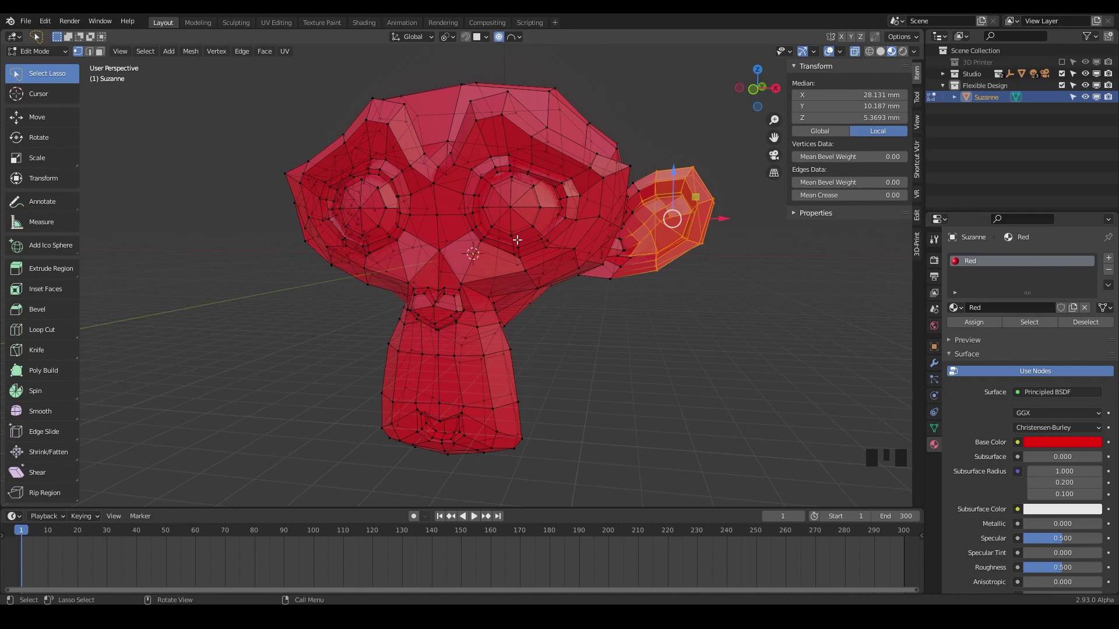
key(Tab)
middle_drag(590, 222, 451, 293)
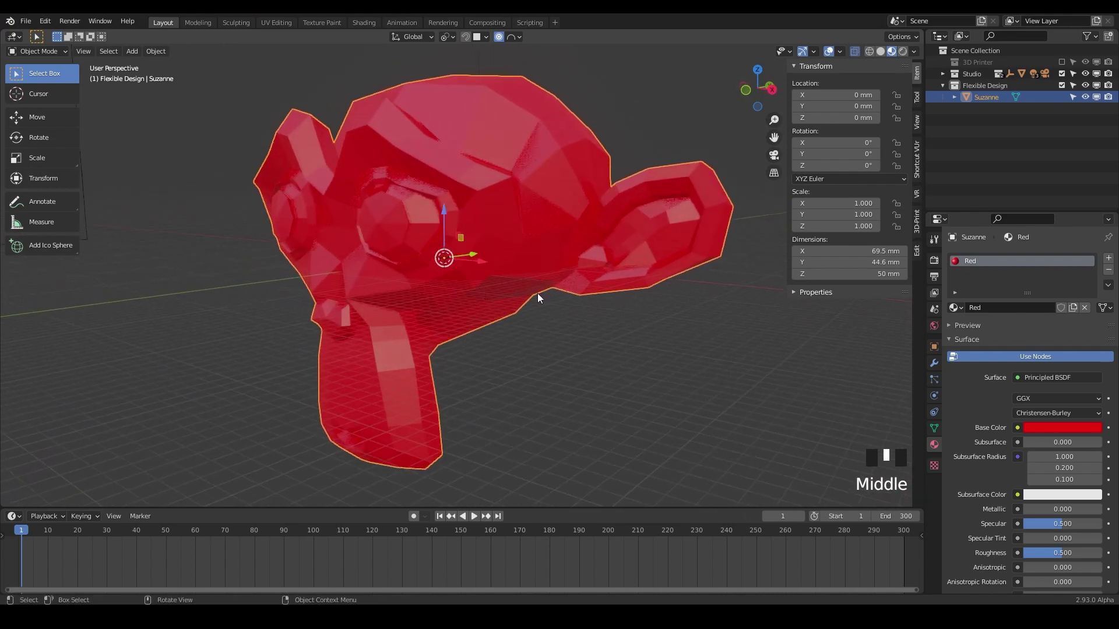
mouse_move(542, 284)
middle_down()
mouse_move(669, 268)
mouse_move(575, 297)
mouse_move(438, 282)
mouse_move(636, 274)
mouse_move(452, 271)
mouse_move(501, 267)
mouse_move(651, 273)
mouse_move(536, 264)
middle_up()
scroll(561, 268, up, 2)
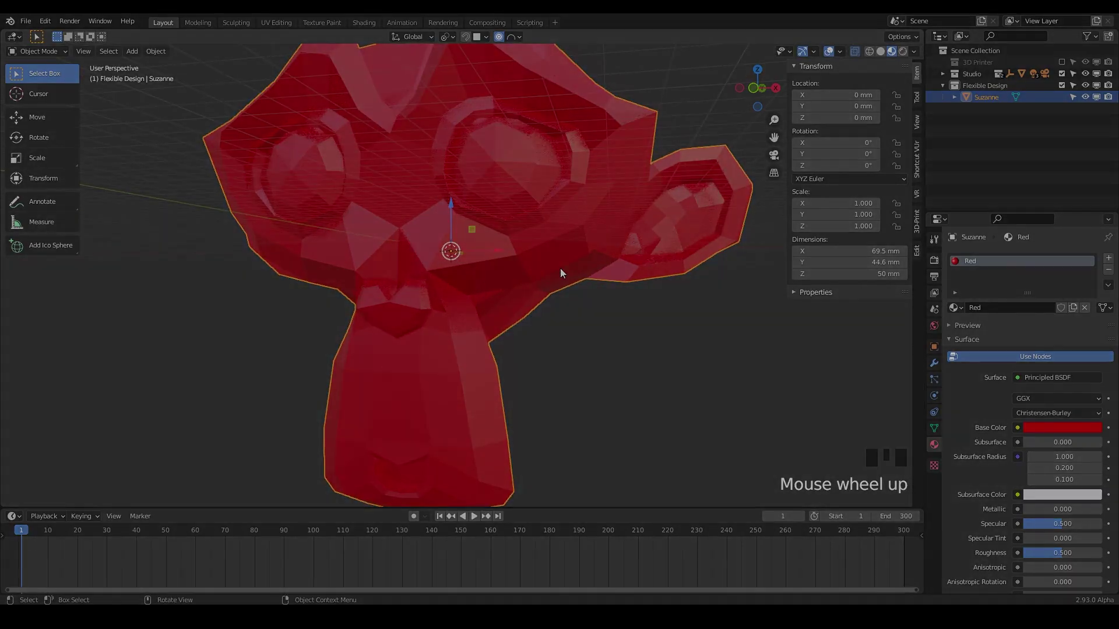